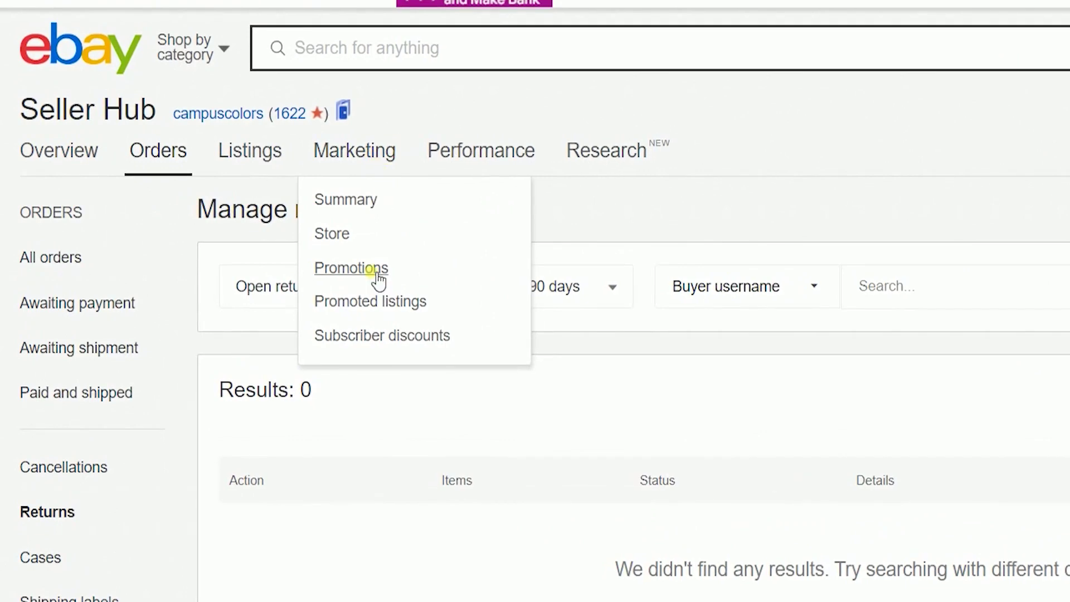
- From Marketing > Promotions, start a new Sale event + markdown promotion
left_click(378, 278)
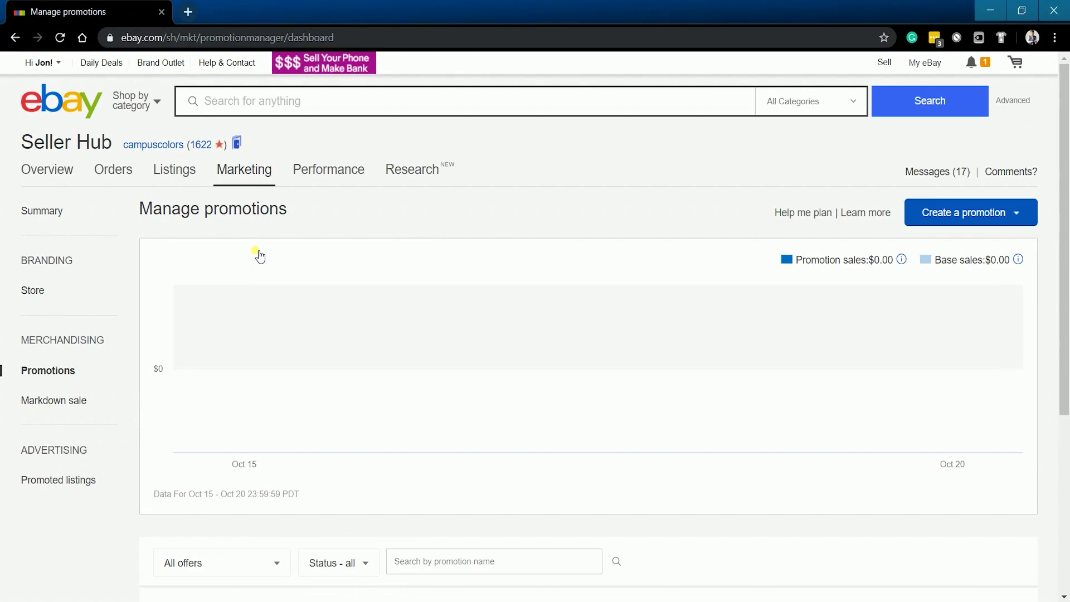
left_click(1008, 214)
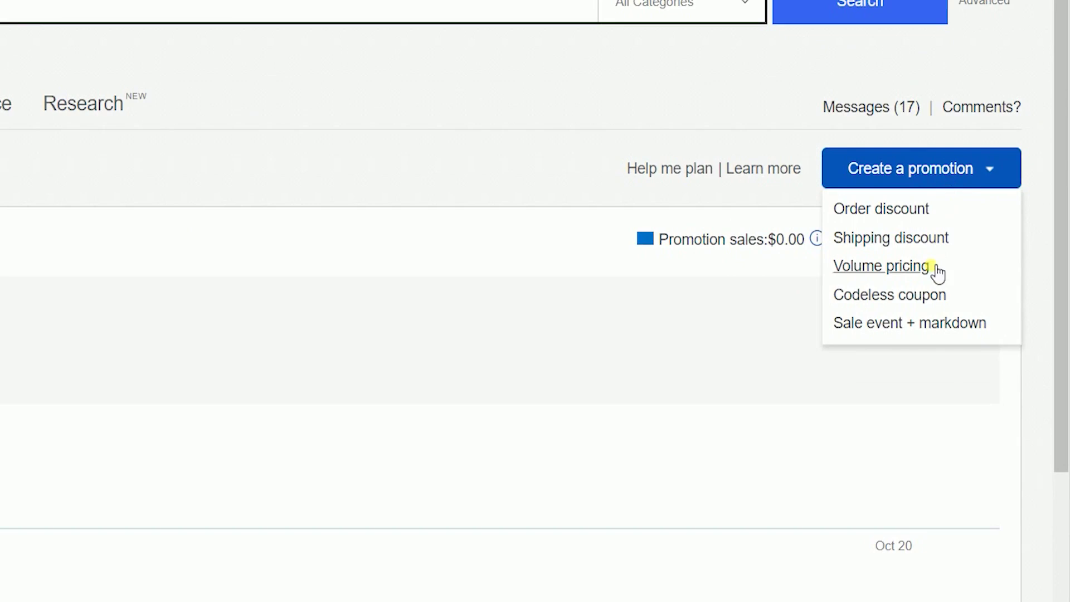
left_click(891, 326)
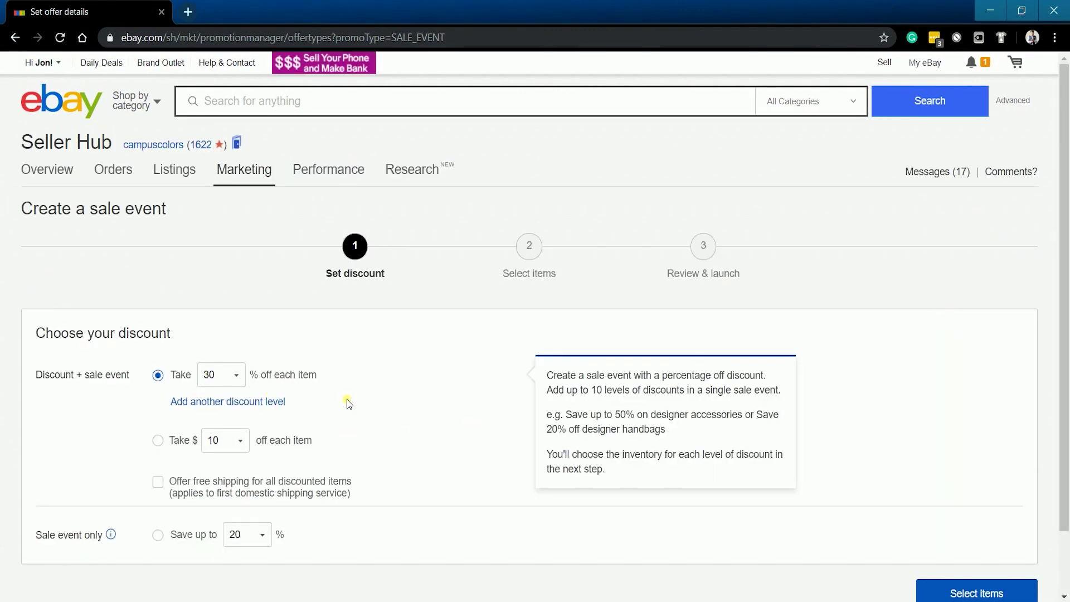
- Try the dollar-off, free shipping and sale-event-only options, then return to percentage off each item
left_click(159, 441)
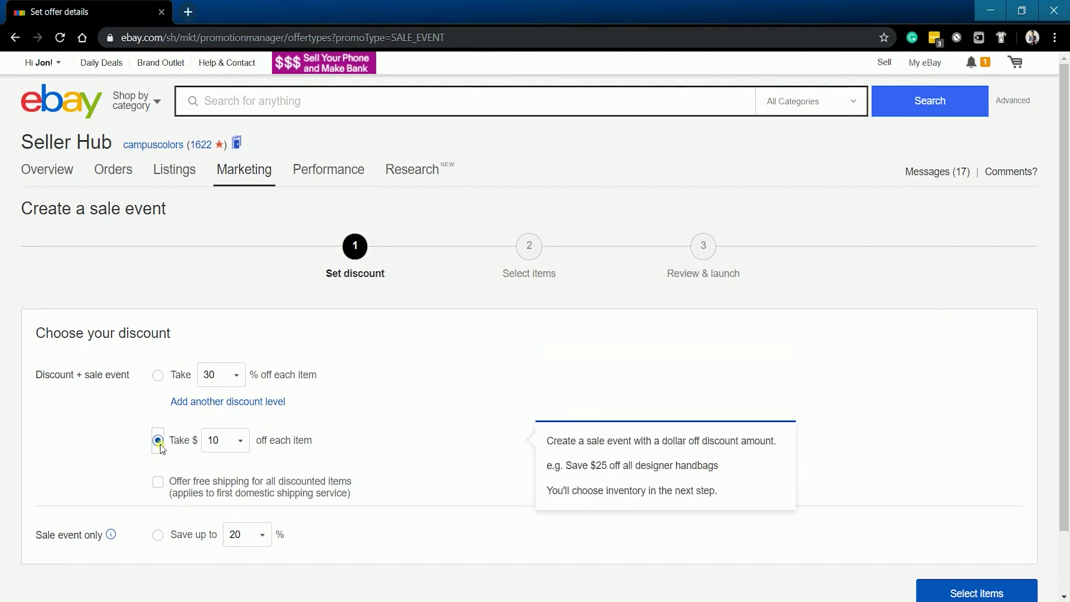
left_click(159, 483)
left_click(159, 536)
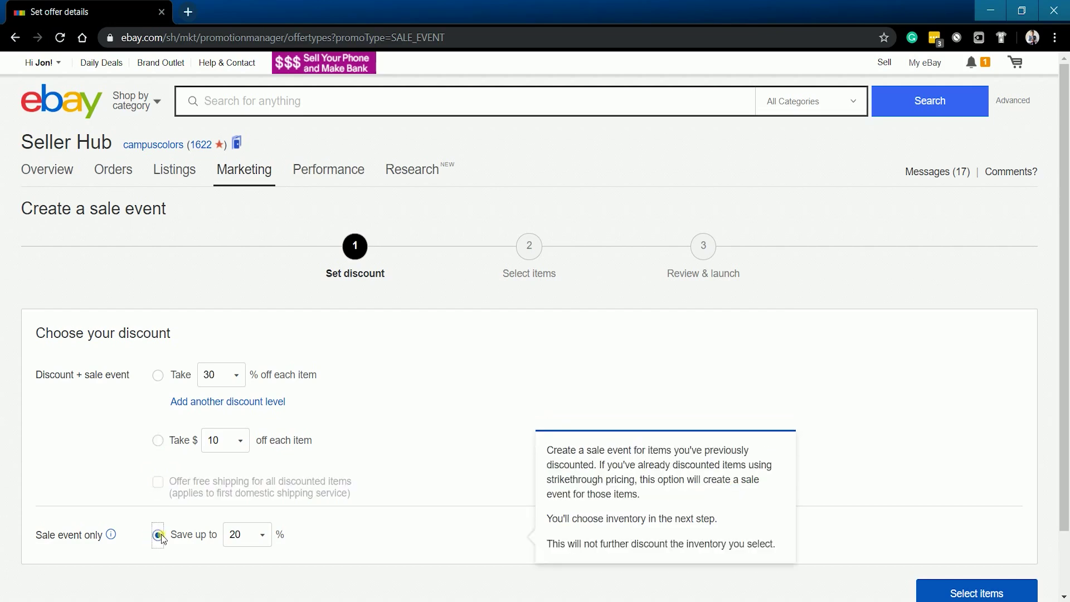
left_click(159, 377)
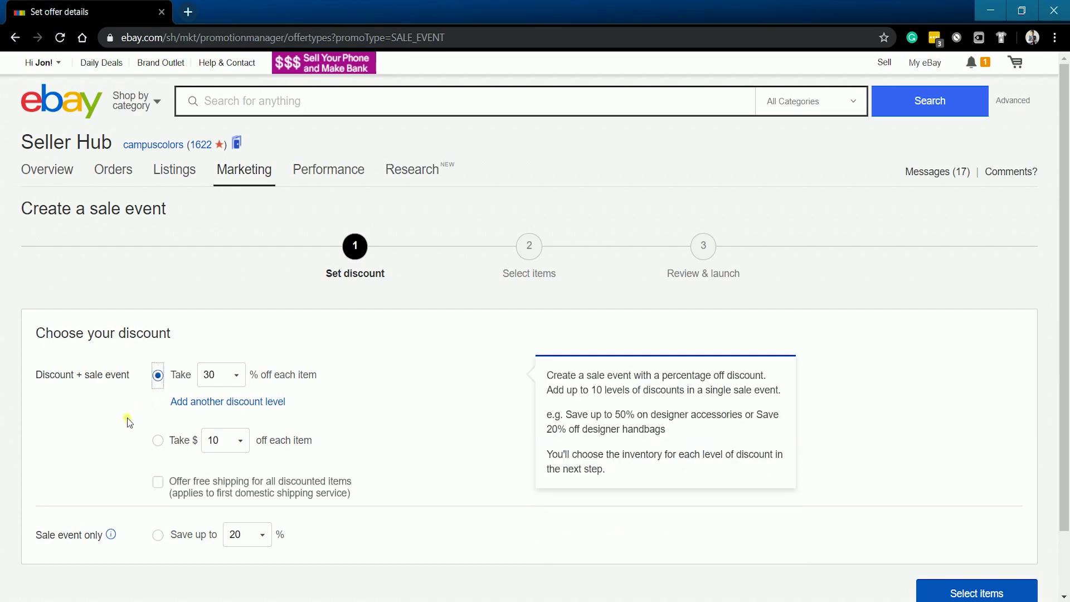
- Add 15% and 20% discount levels after the 30% level and proceed to item selection
left_click(197, 411)
scroll(195, 410, "down", 1)
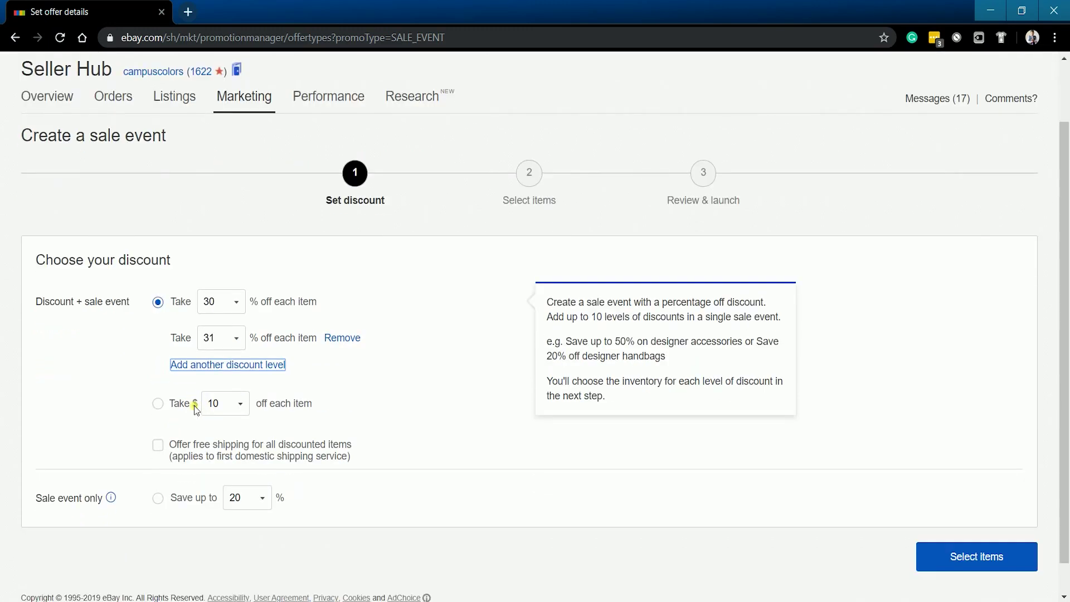
left_click(230, 337)
scroll(224, 276, "up", 1)
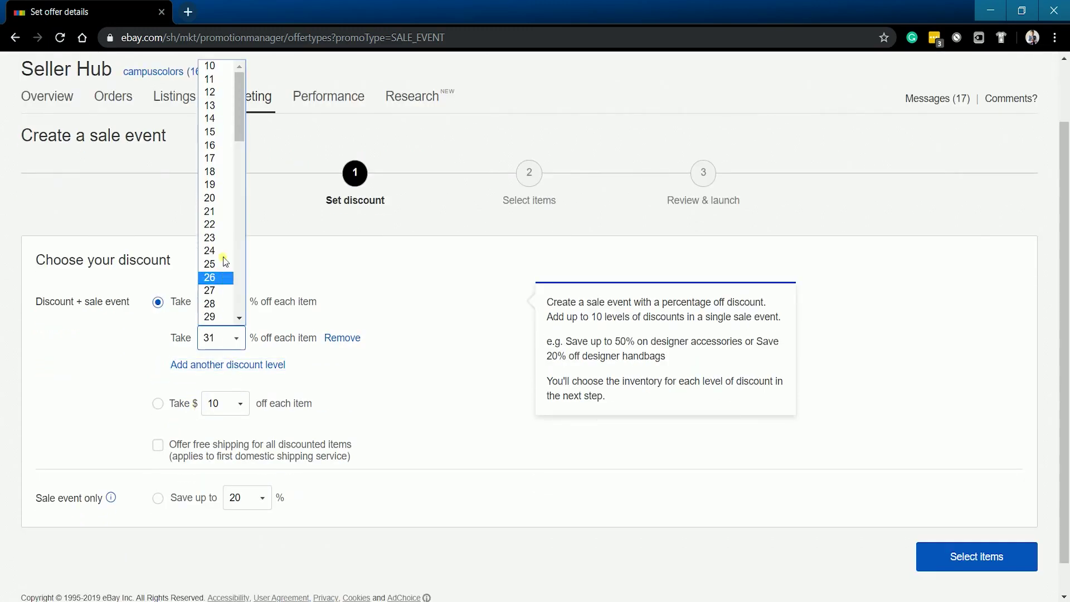
left_click(215, 134)
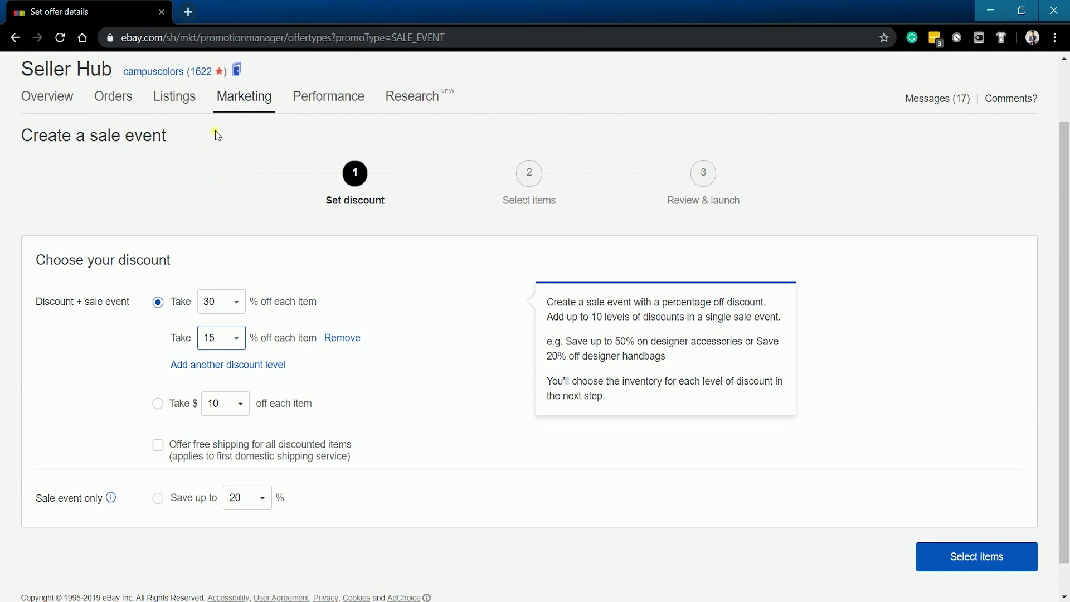
left_click(405, 366)
left_click(236, 369)
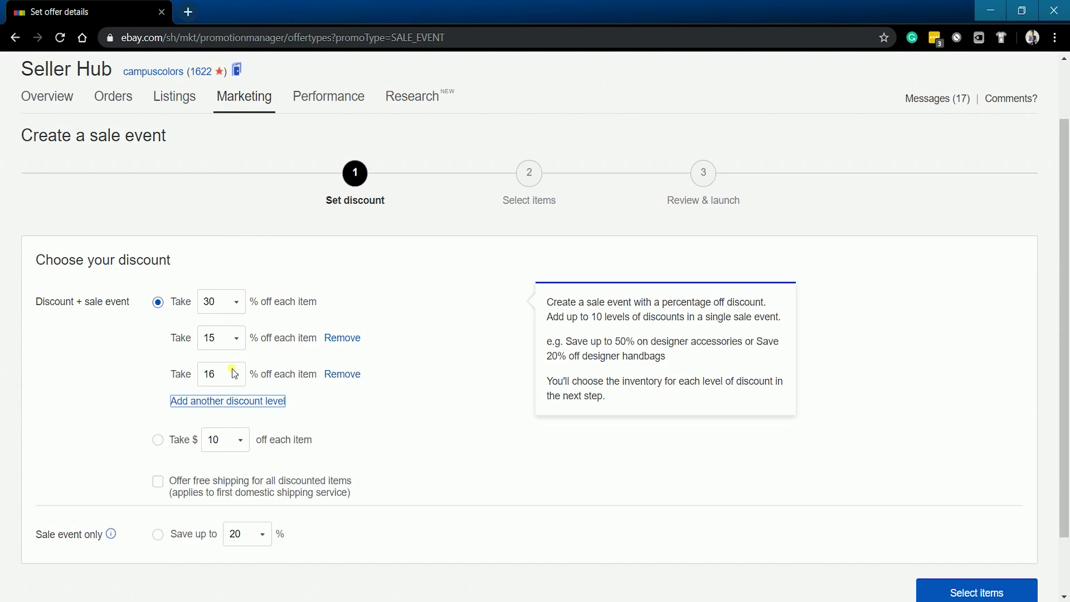
left_click(234, 373)
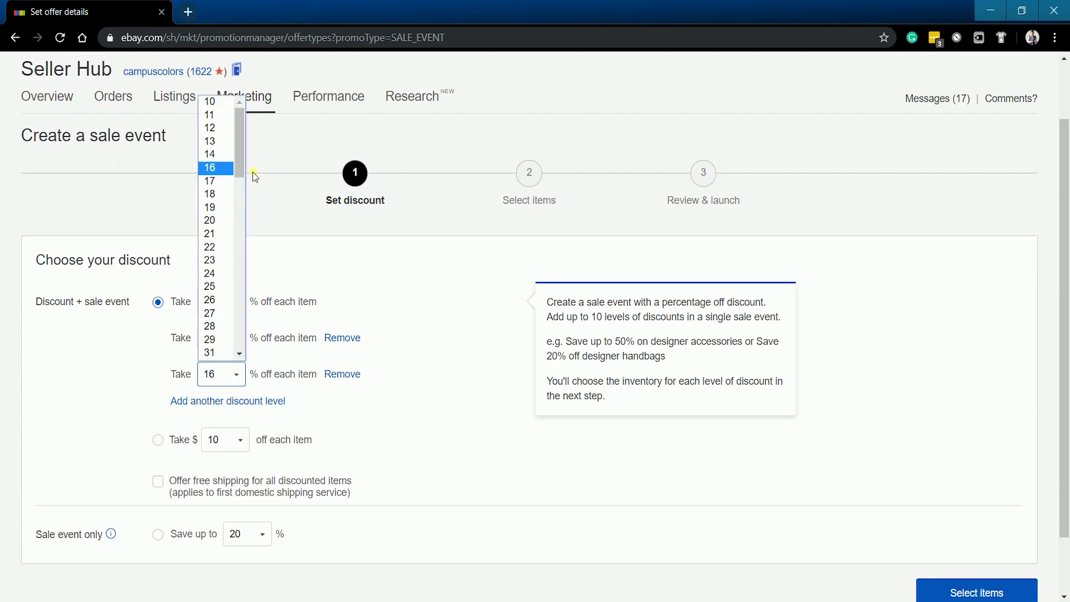
left_click(216, 221)
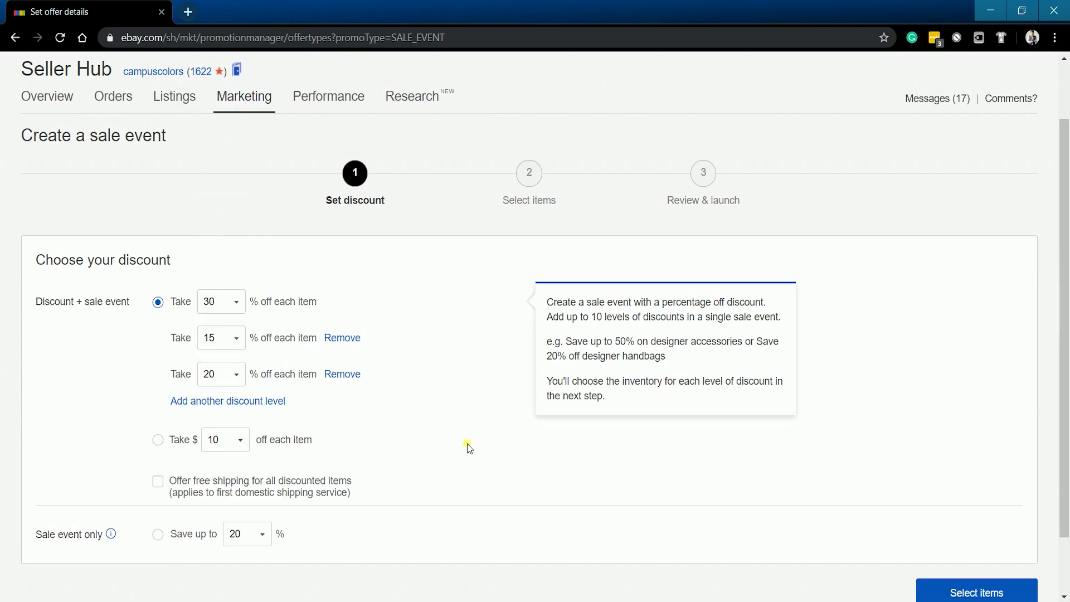
scroll(470, 447, "down", 2)
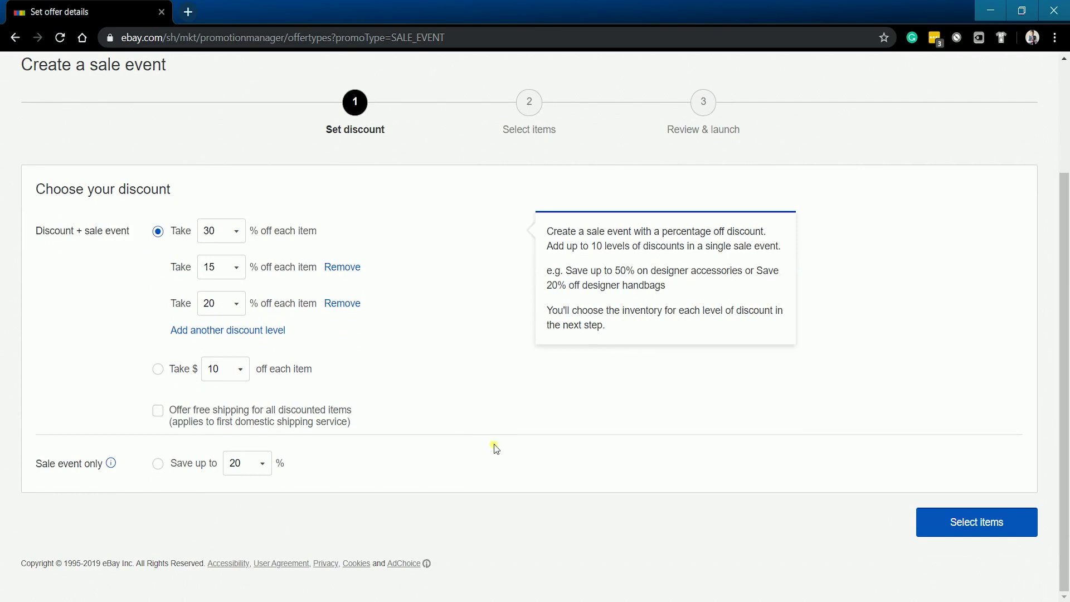
left_click(987, 524)
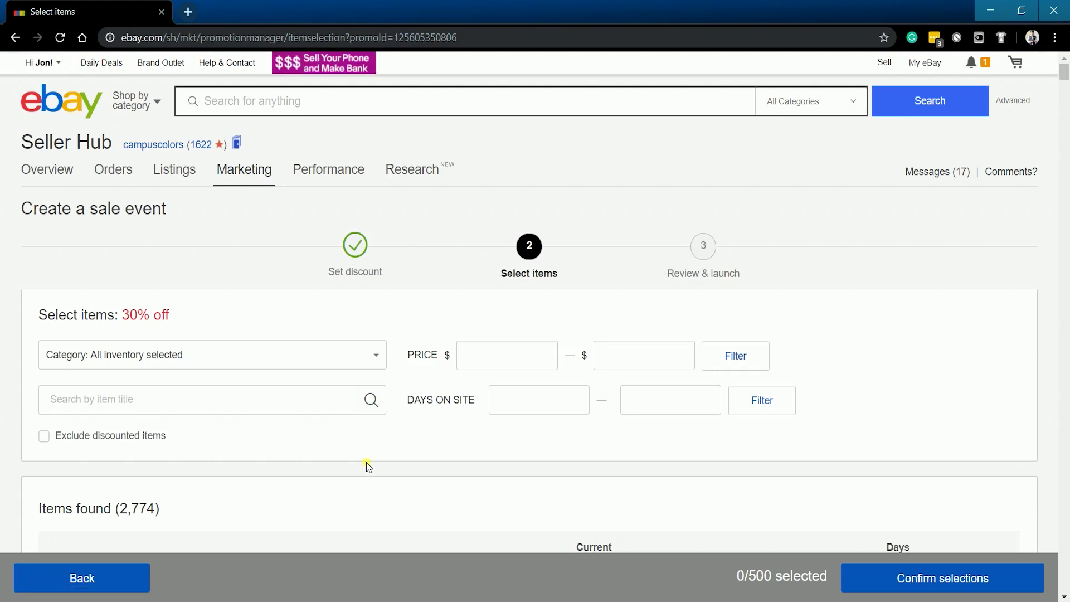
- Filter items to the NHL store category, then select and confirm all 137 for 30% off
left_click(237, 365)
left_click(176, 384)
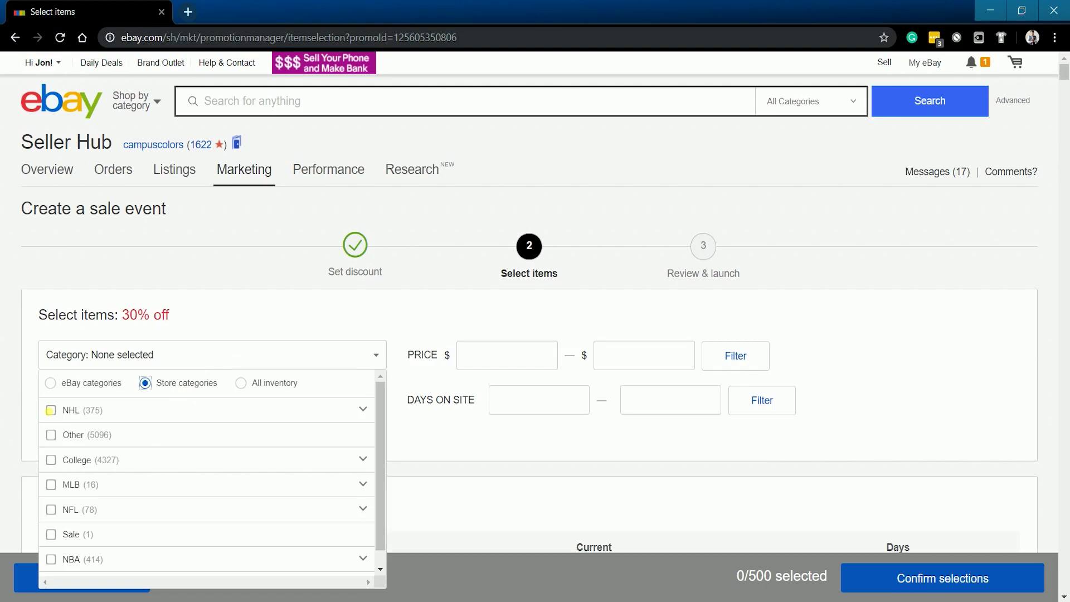
left_click(51, 410)
left_click(452, 430)
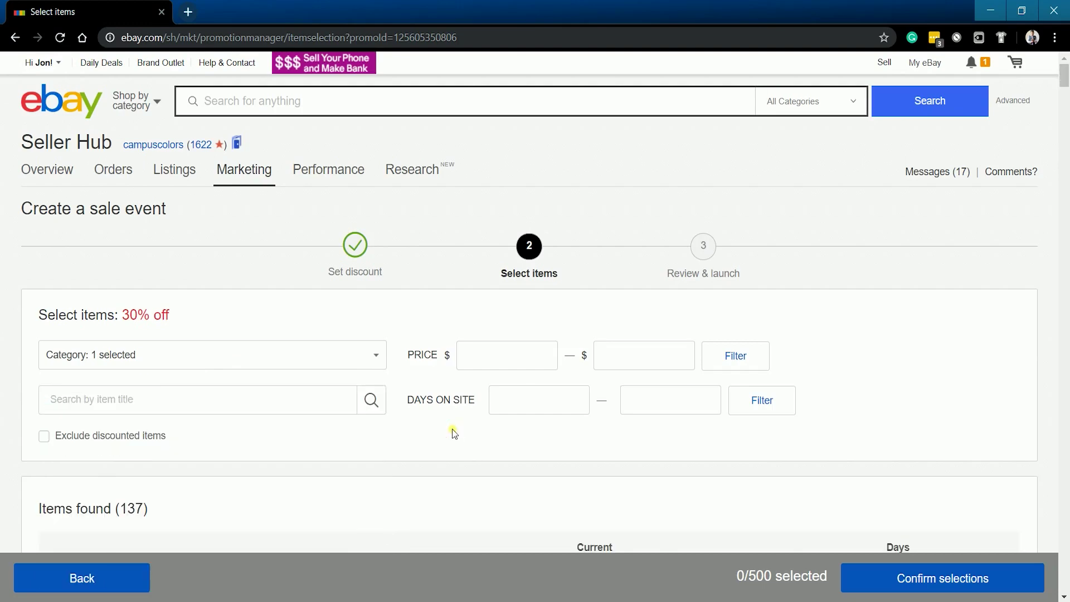
scroll(453, 429, "down", 2)
left_click(49, 412)
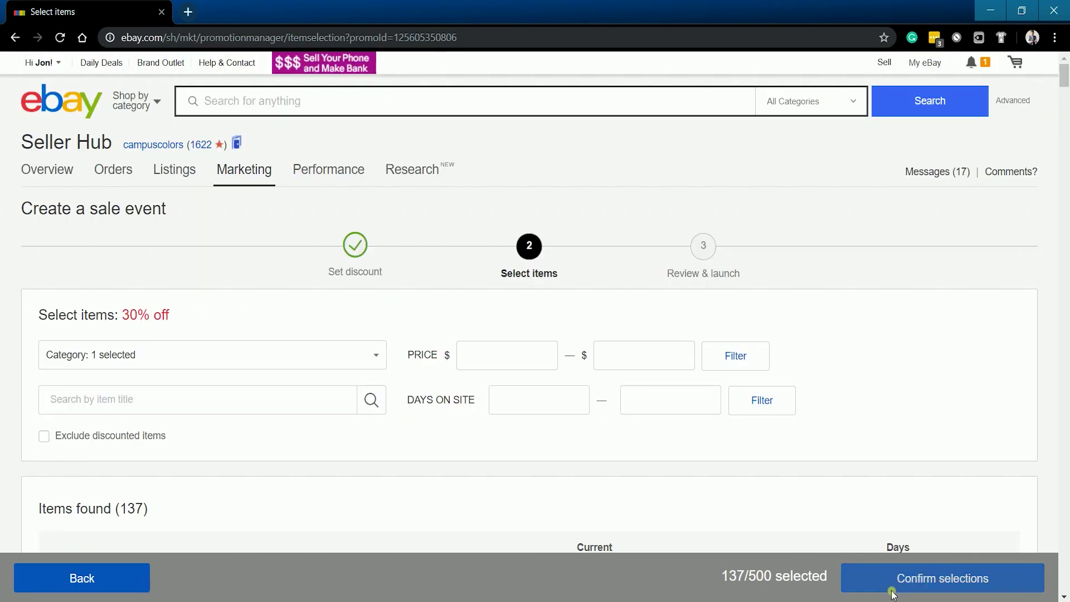
left_click(902, 583)
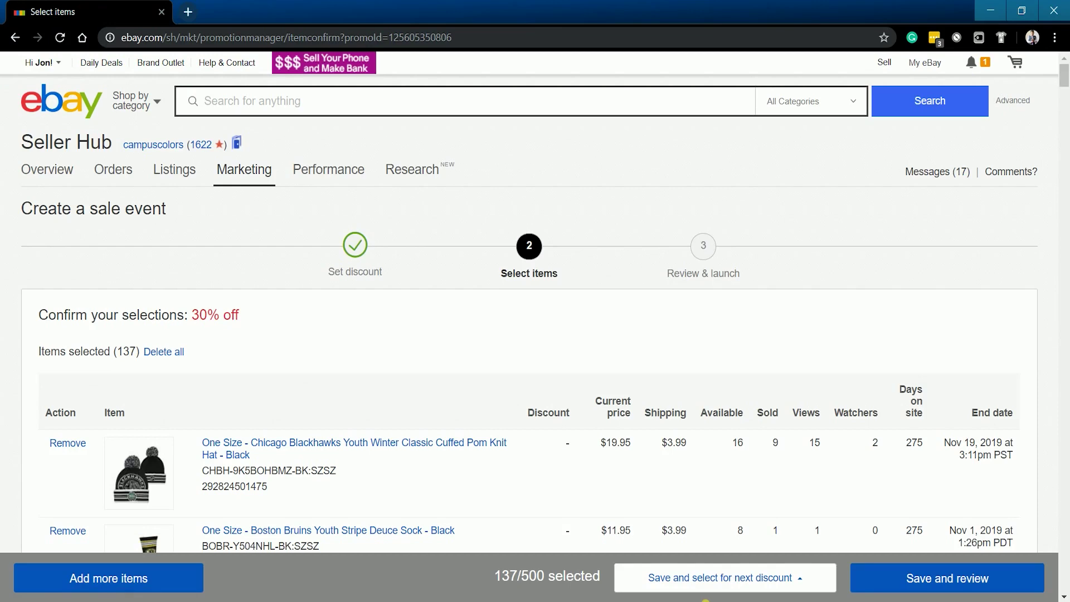
- Assign 34 items to the 15% tier and 6 to the 20% tier, then save for review
left_click(718, 590)
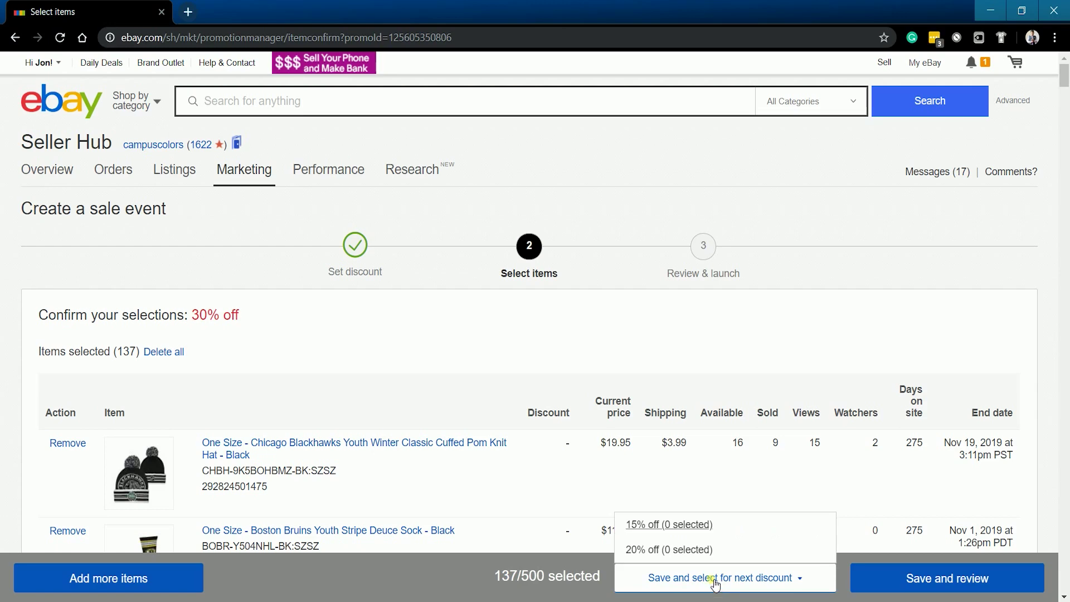
left_click(661, 526)
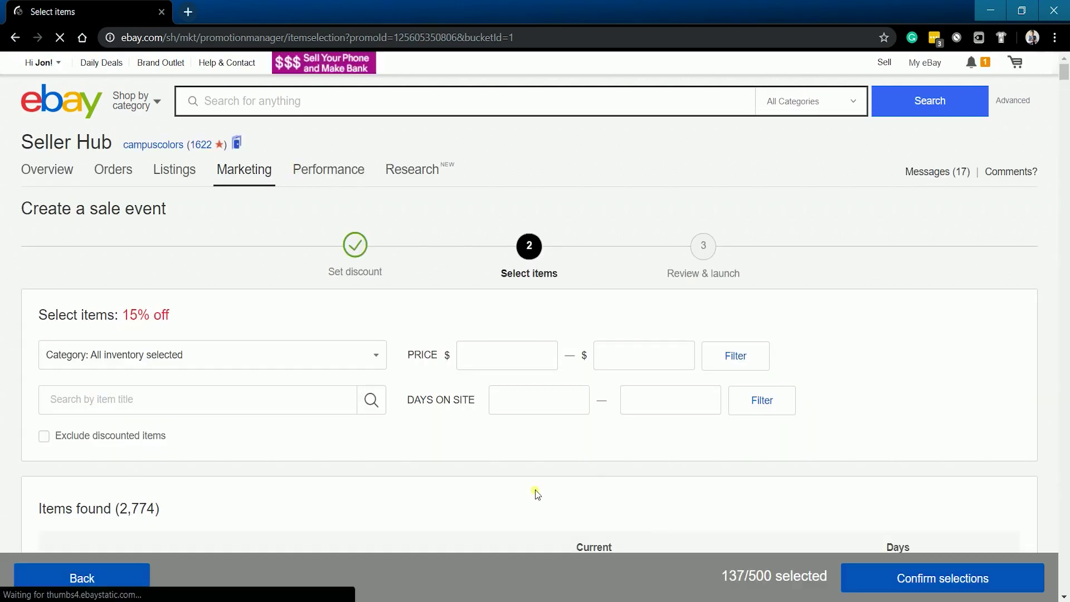
left_click(245, 359)
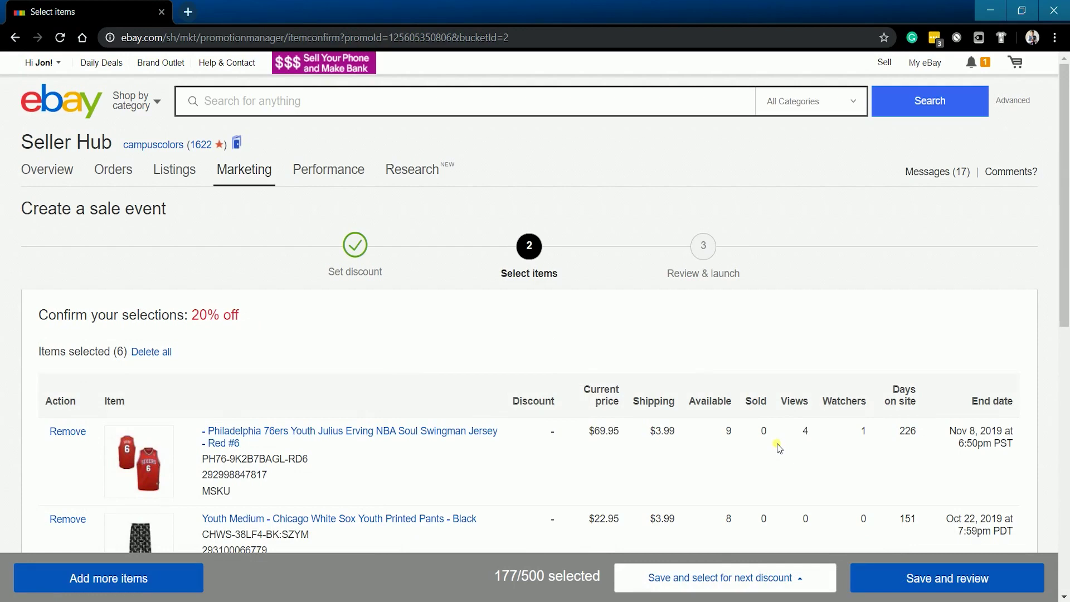
left_click(709, 579)
left_click(615, 332)
left_click(928, 582)
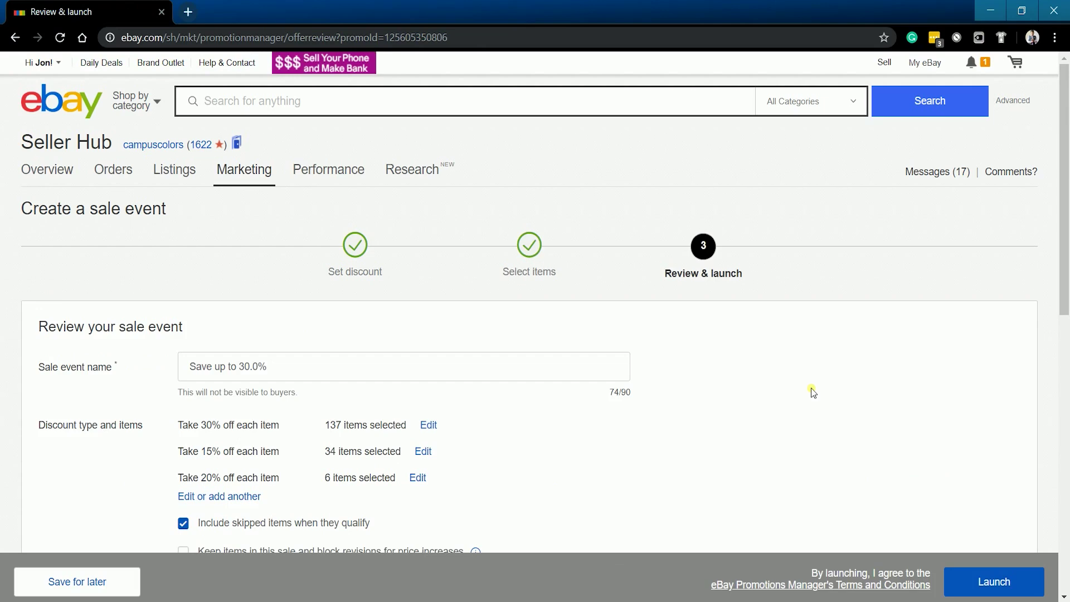
- Rename the event 'Crazy Black Friday Sale!' and set its dates to Nov 28–30, 2019
left_click(90, 365)
type("Crazy B")
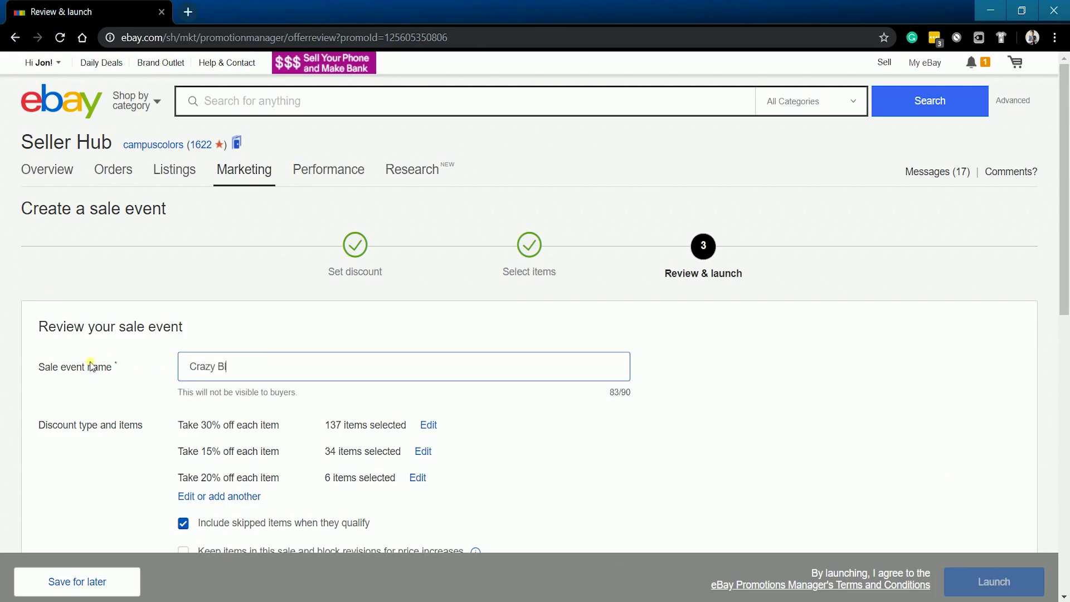
type("lack Friday Sal")
type("e!")
scroll(87, 368, "down", 3)
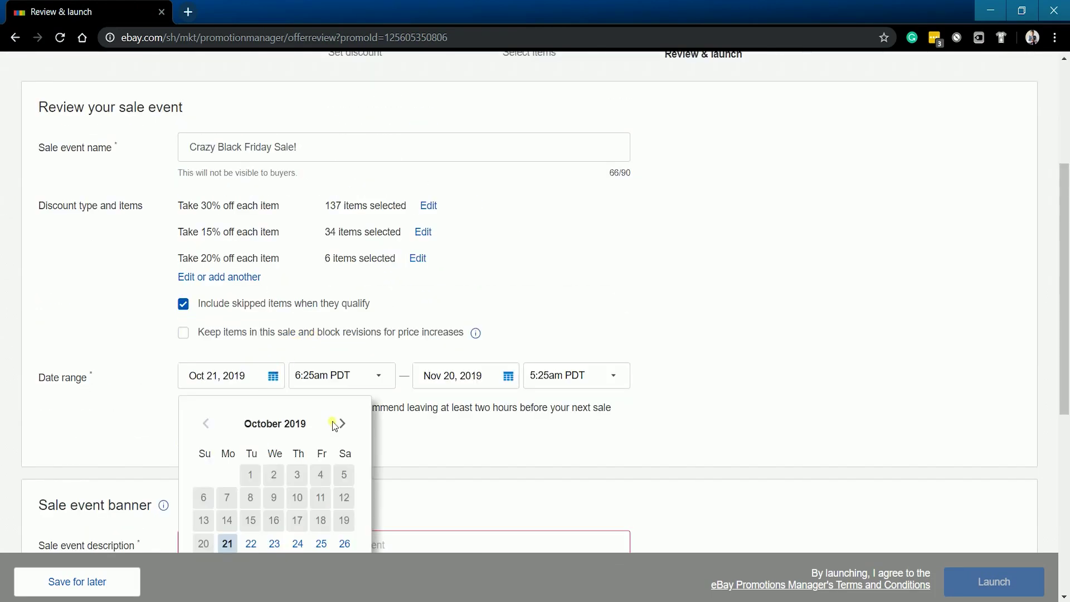
left_click(572, 421)
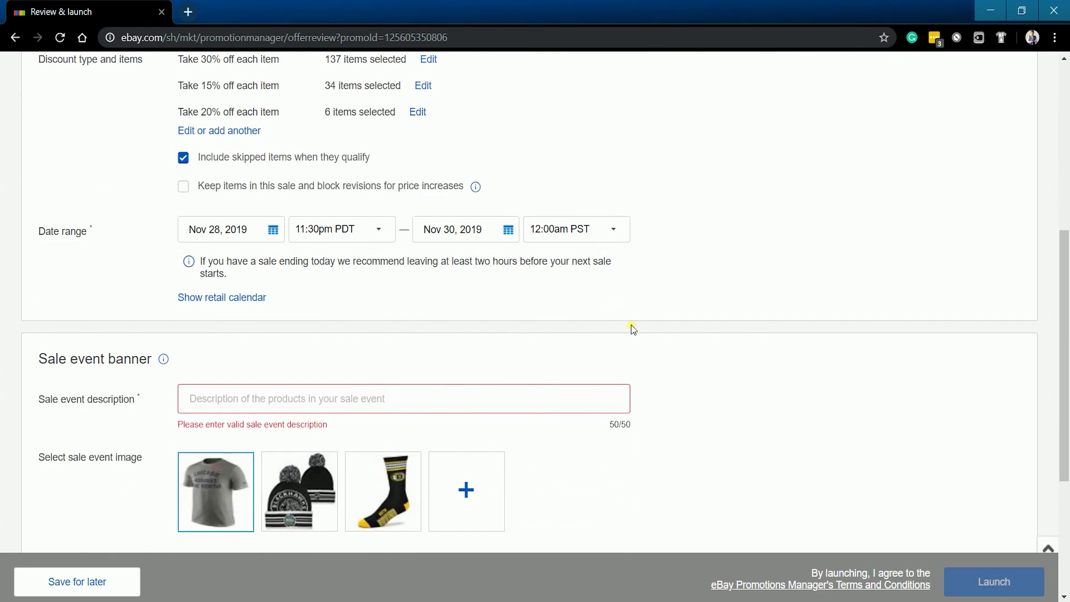
scroll(622, 325, "down", 1)
scroll(622, 322, "down", 2)
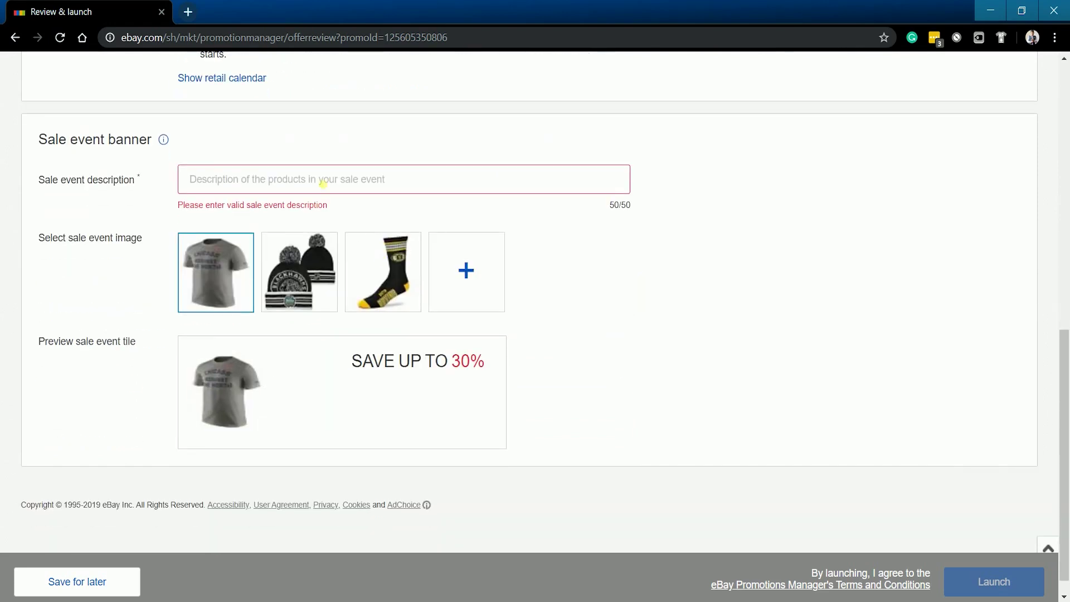
type("On A")
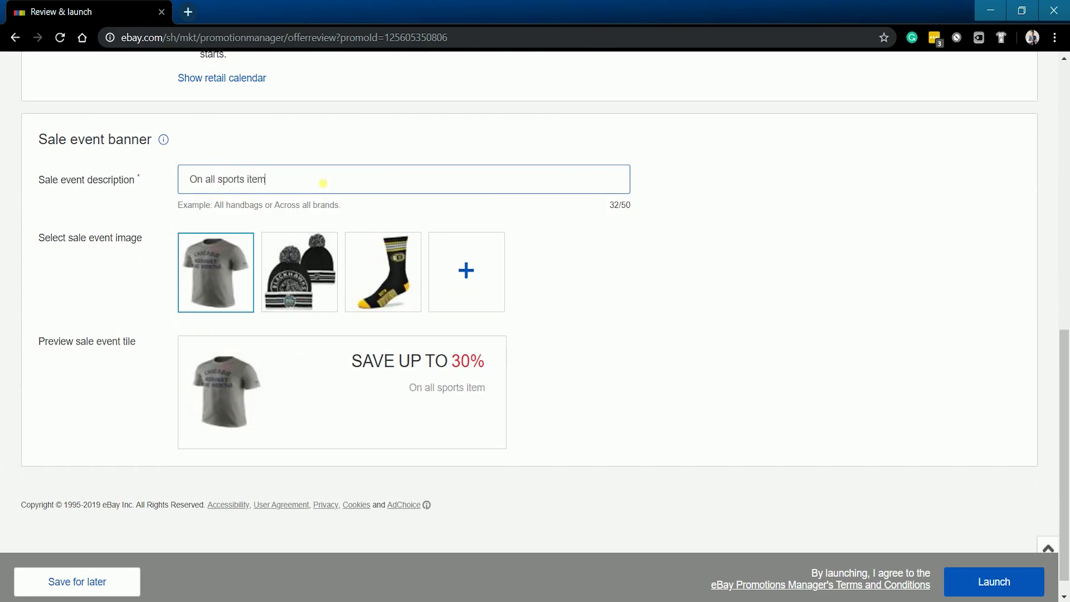
type("!")
- Set the banner description to 'On all sports item!' and launch the sale event
left_click(621, 377)
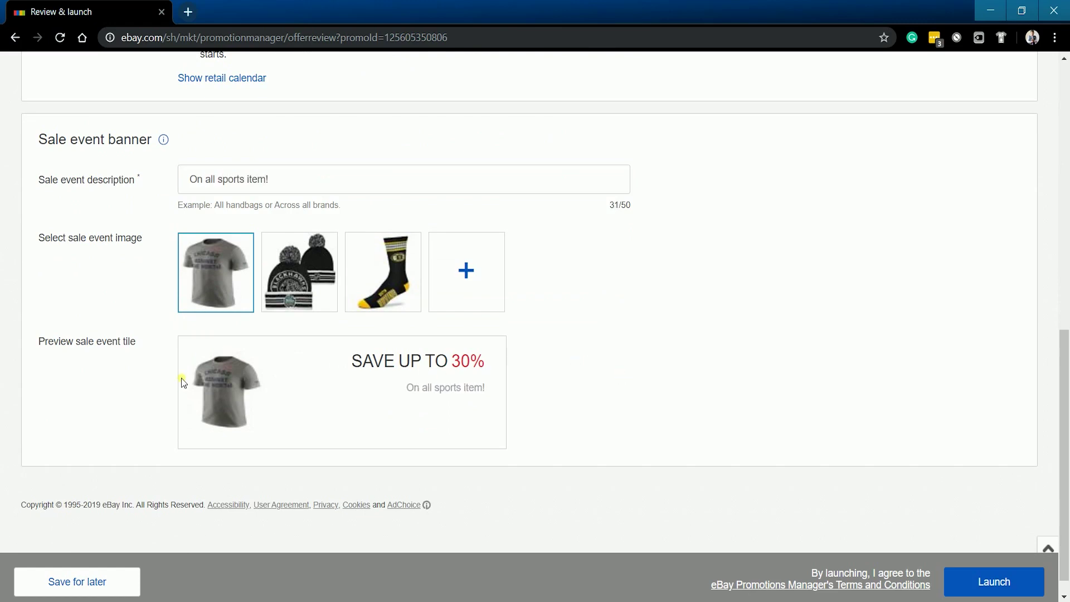
left_click(993, 593)
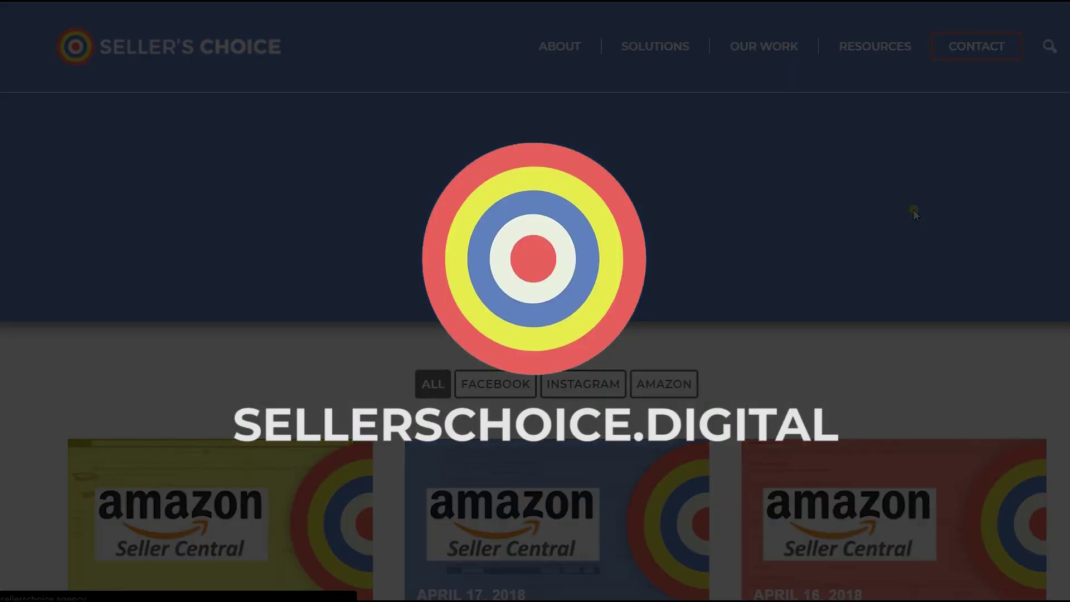
scroll(914, 210, "down", 3)
scroll(914, 210, "down", 3)
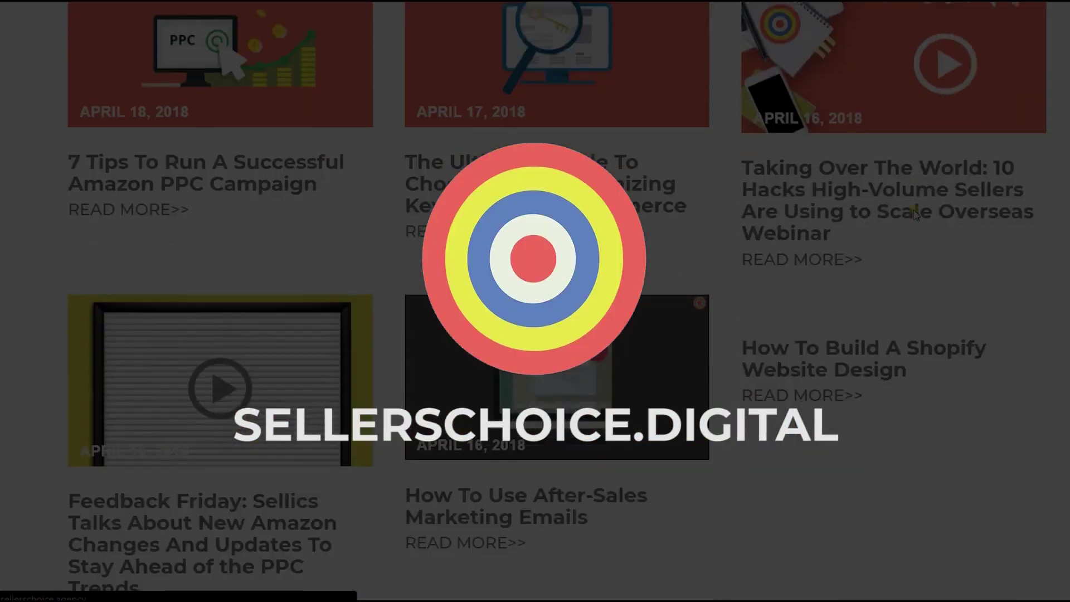
scroll(914, 211, "down", 2)
scroll(914, 212, "down", 2)
scroll(914, 213, "up", 2)
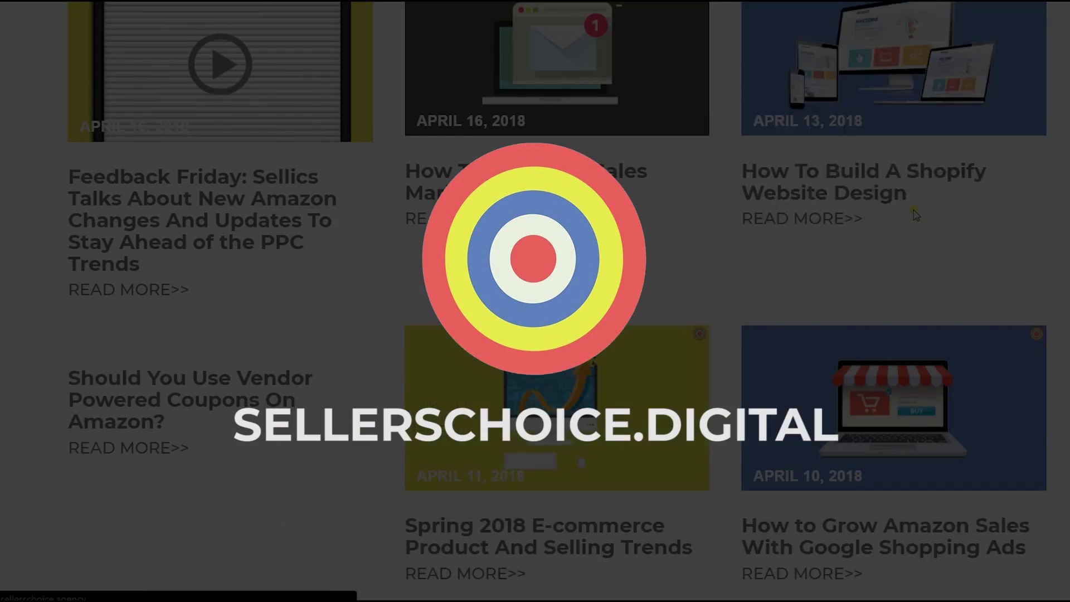
scroll(914, 213, "up", 8)
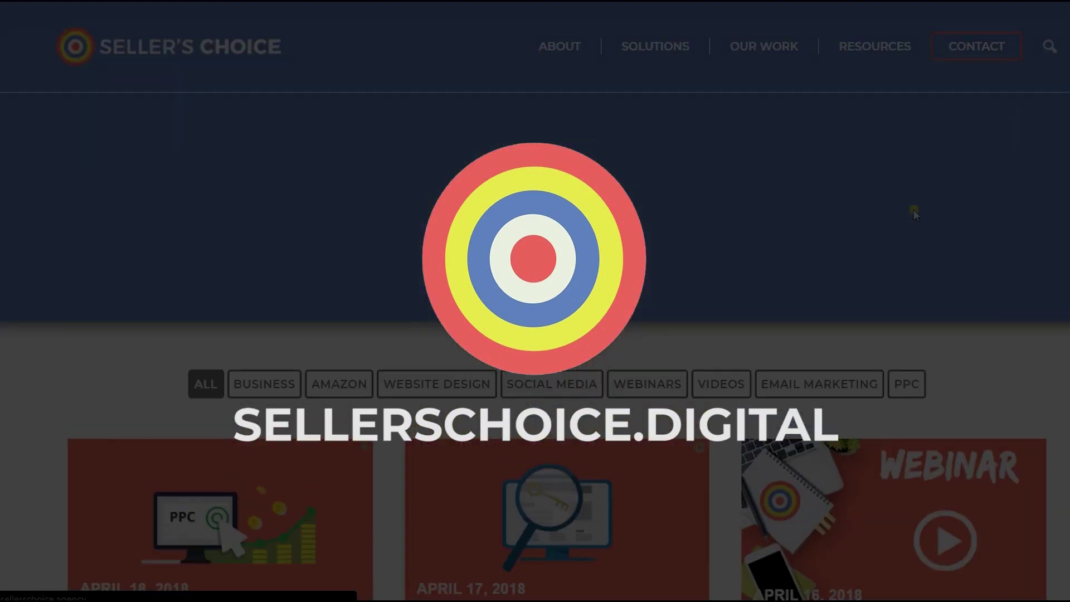